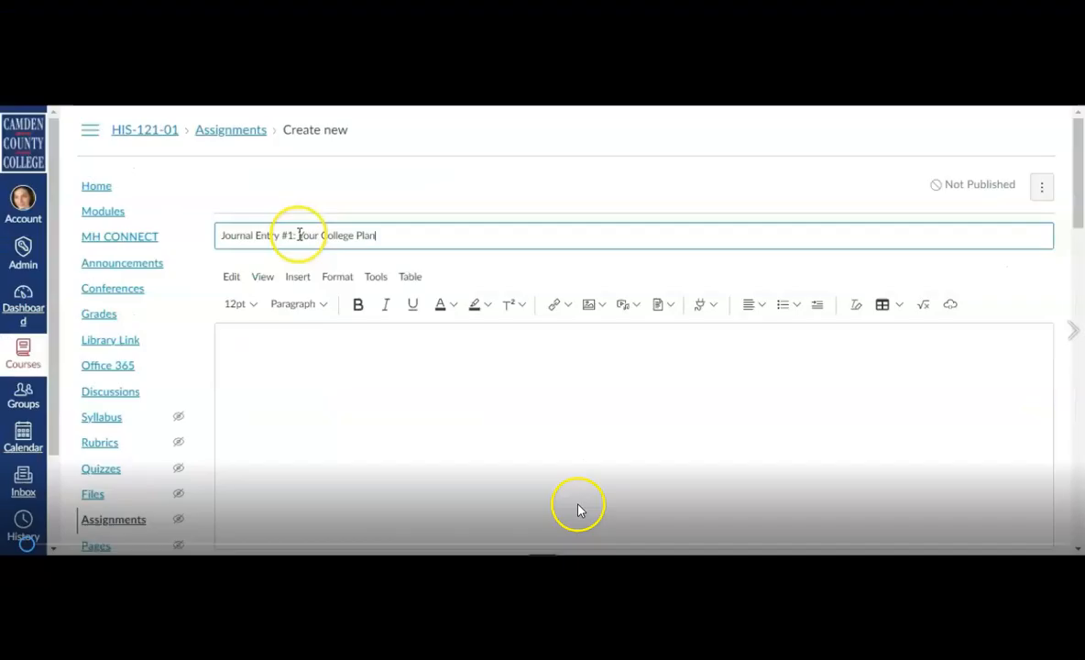
Step: Paste the copied journal instructions and guiding questions about the college plan into the assignment description
left_click(265, 357)
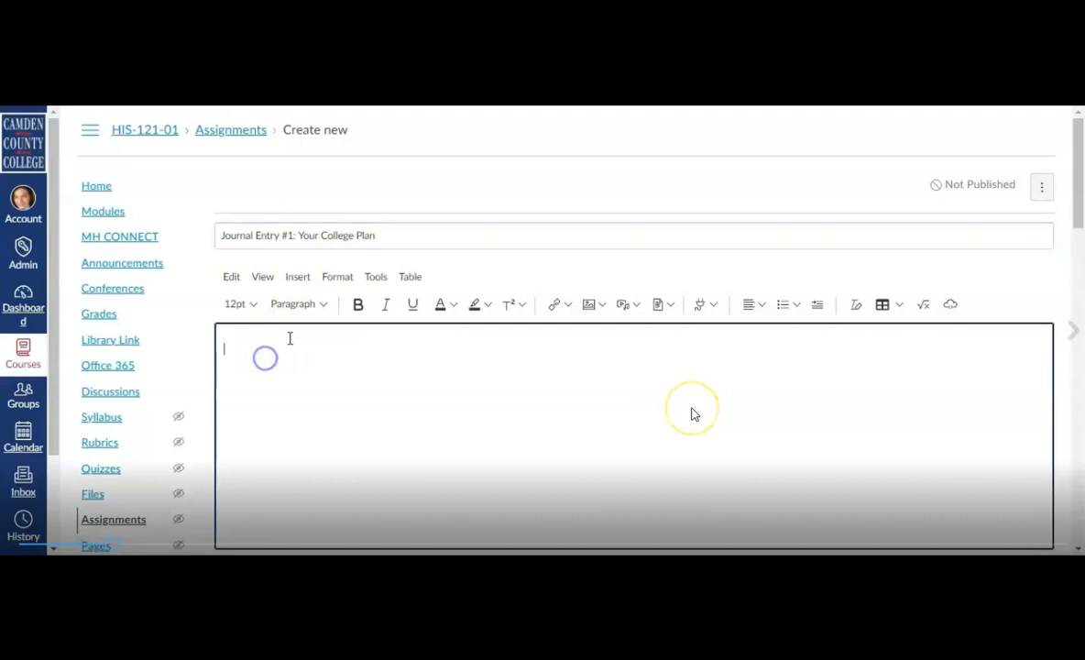
key("ctrl+v")
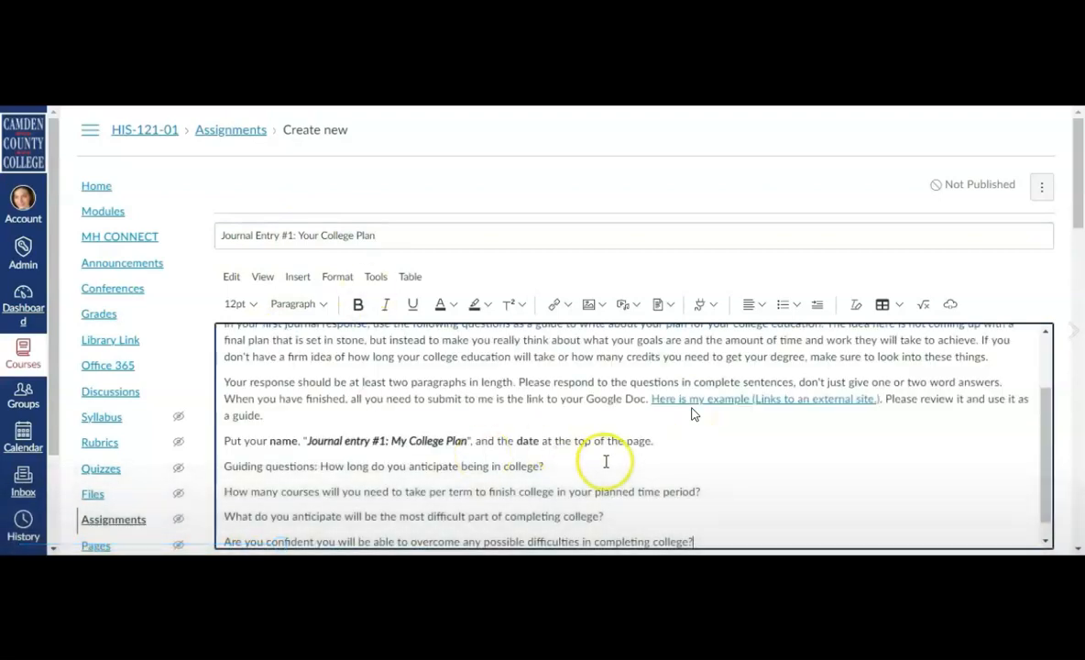
scroll(641, 421, "up", 2)
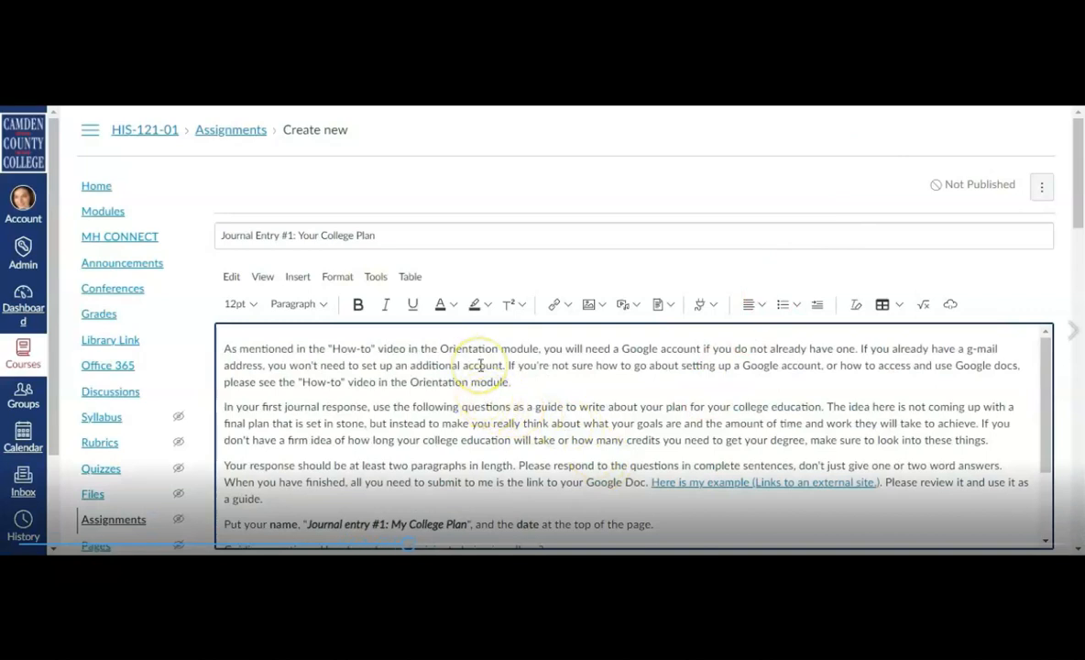
scroll(479, 366, "down", 2)
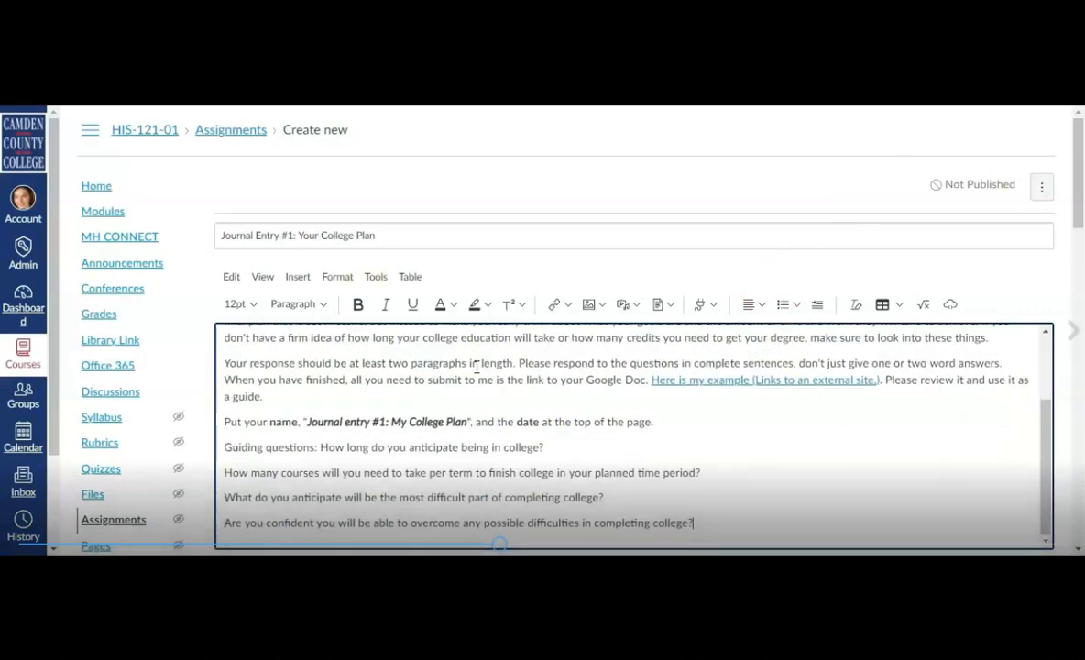
scroll(476, 367, "down", 2)
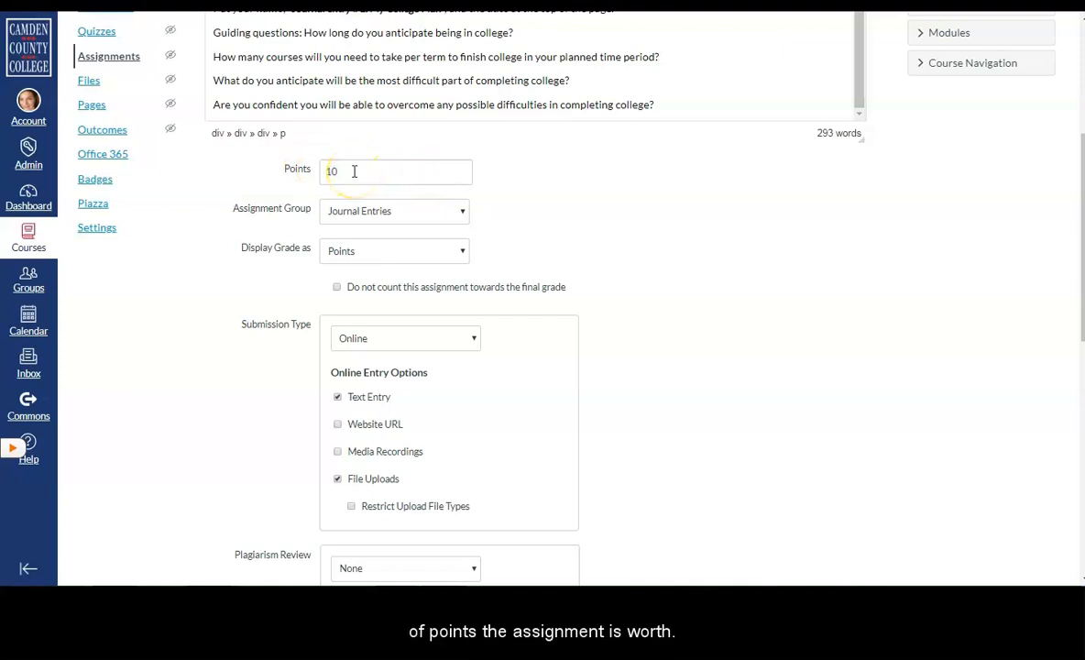
left_click(357, 220)
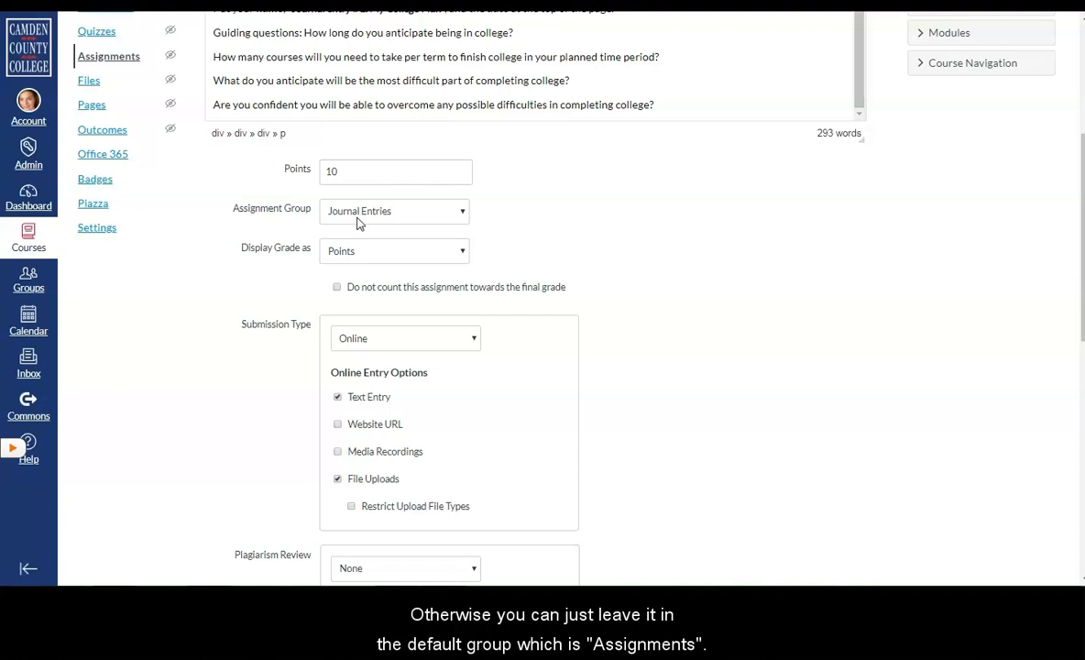
scroll(357, 220, "down", 1)
left_click(399, 183)
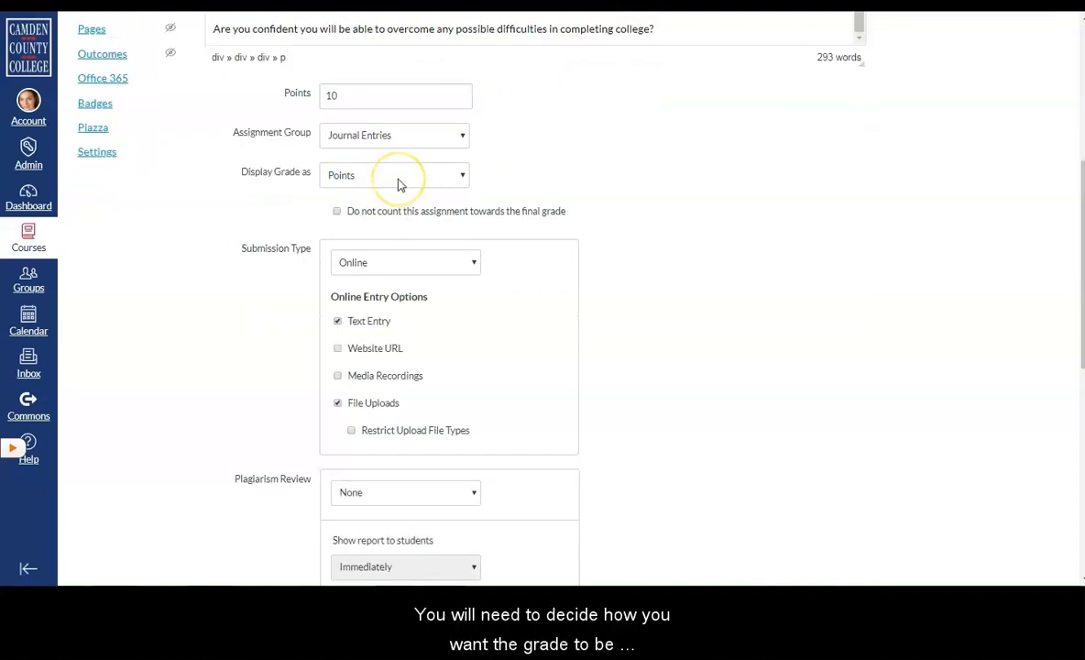
left_click(338, 213)
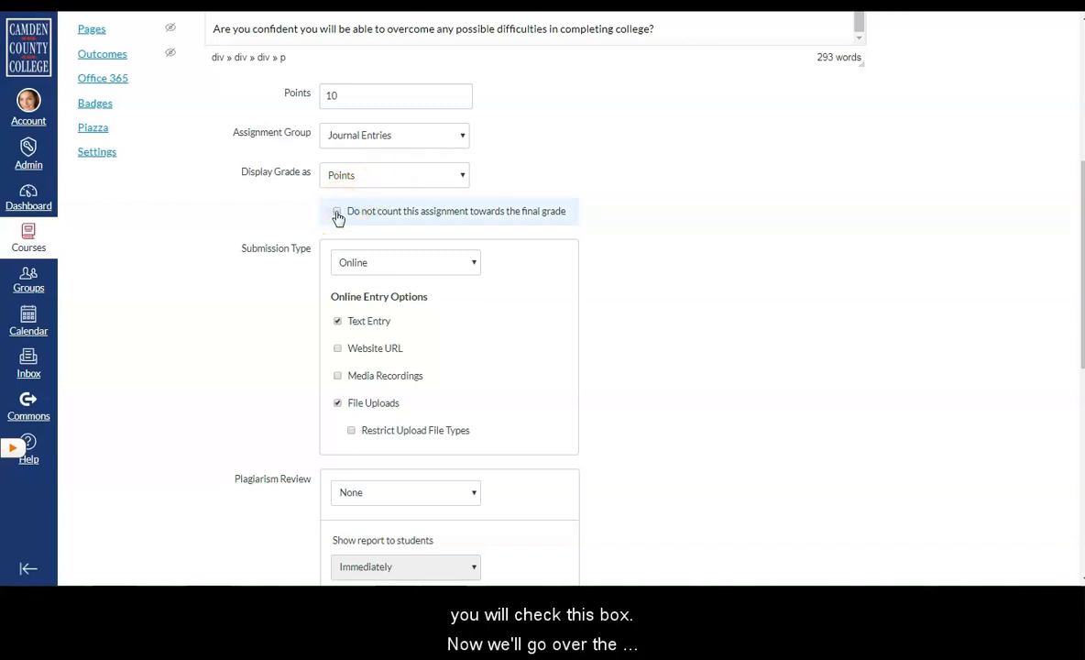
Step: Choose Online as the assignment's submission type
scroll(387, 194, "down", 1)
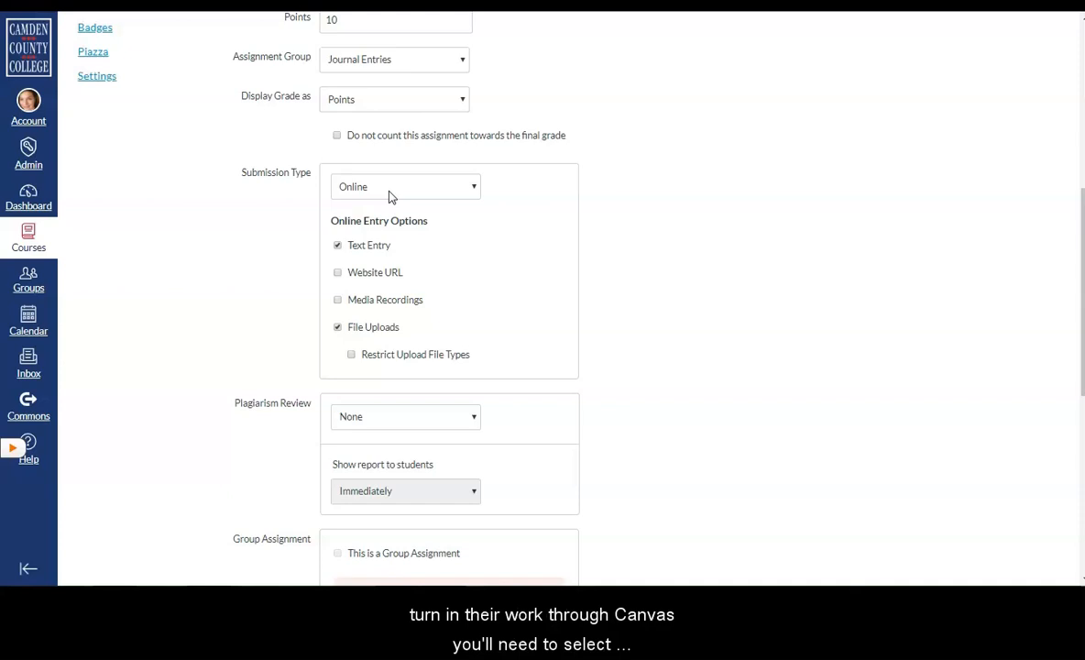
left_click(389, 189)
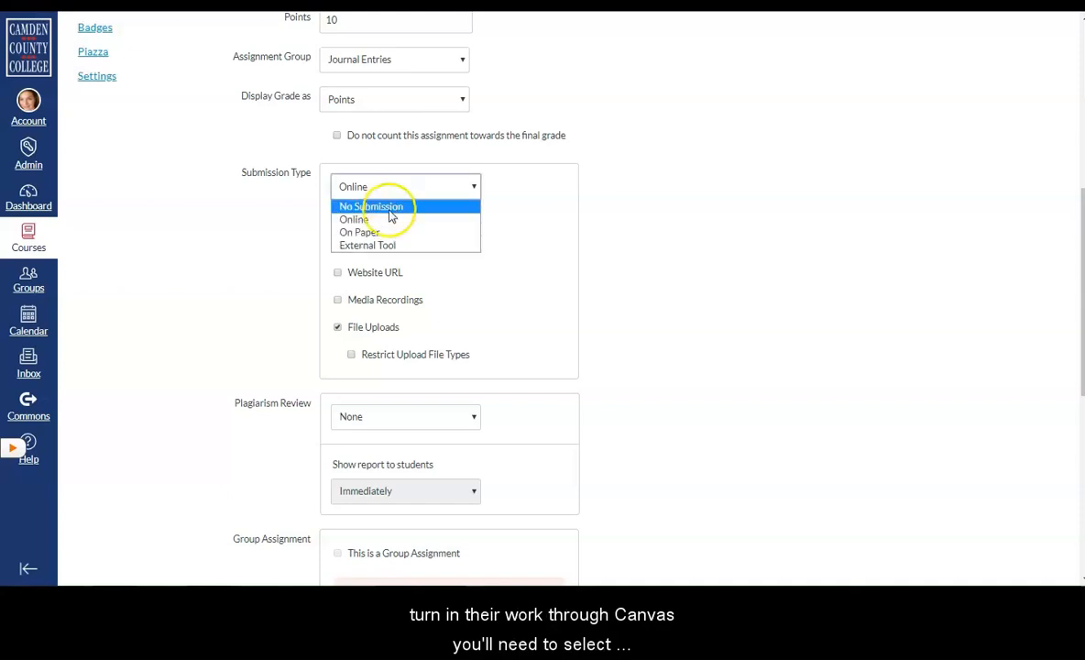
left_click(383, 222)
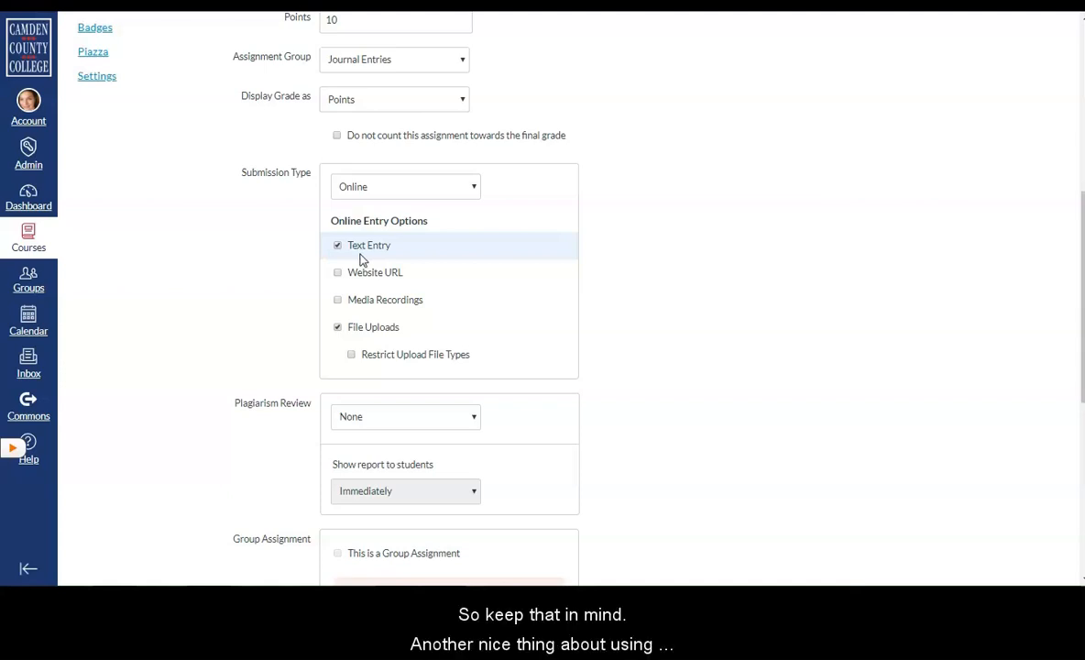
Step: Restrict the upload file types for student submissions to doc, docx
left_click(352, 358)
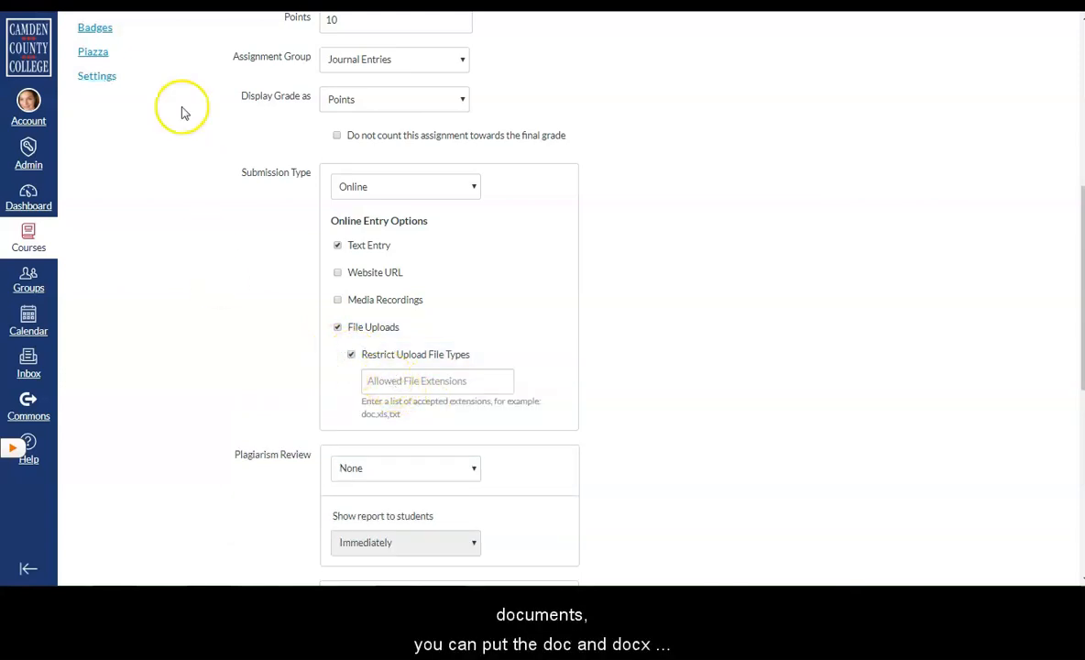
left_click(389, 379)
type("doc, docx")
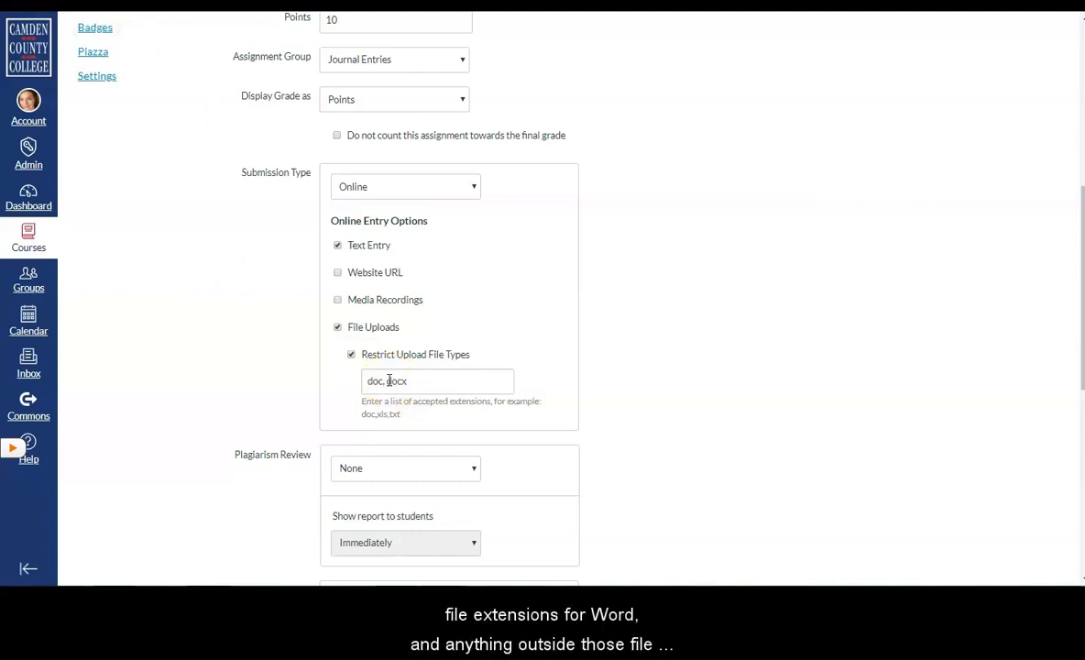
left_click(386, 410)
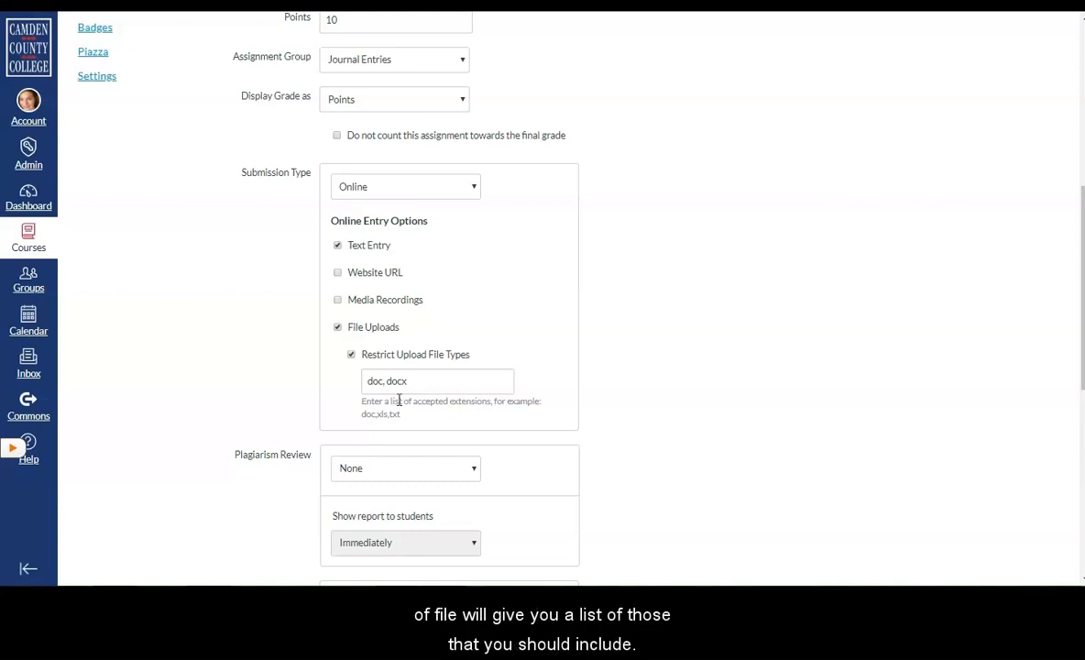
Step: Switch the submission type to External Tool and choose MH CONNECT as the linked tool
left_click(376, 191)
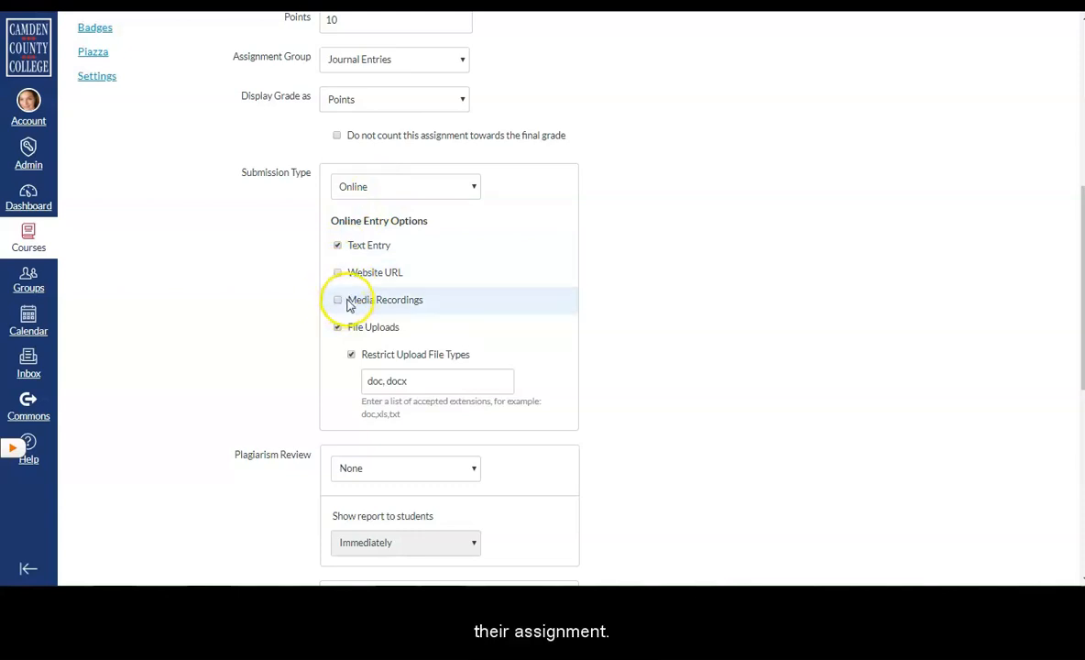
left_click(387, 193)
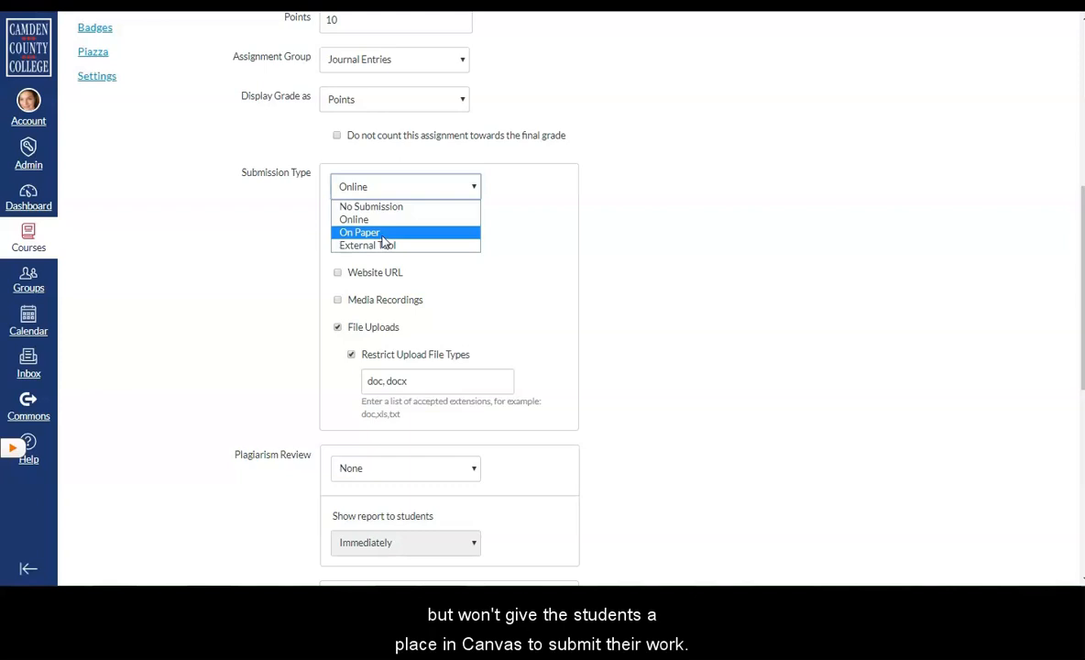
left_click(383, 245)
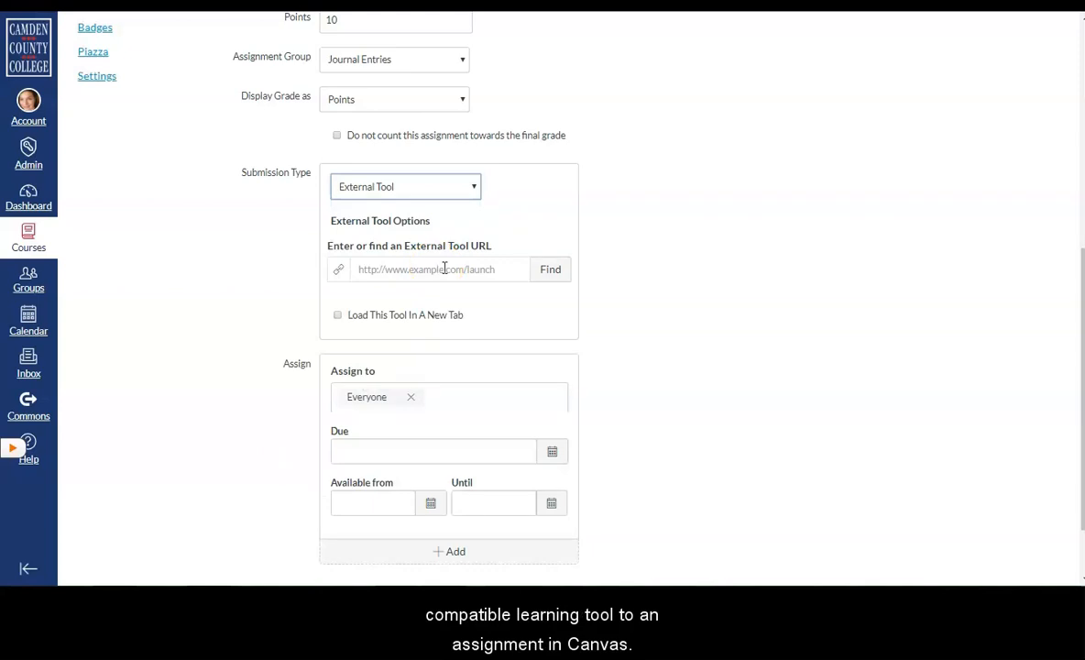
left_click(548, 273)
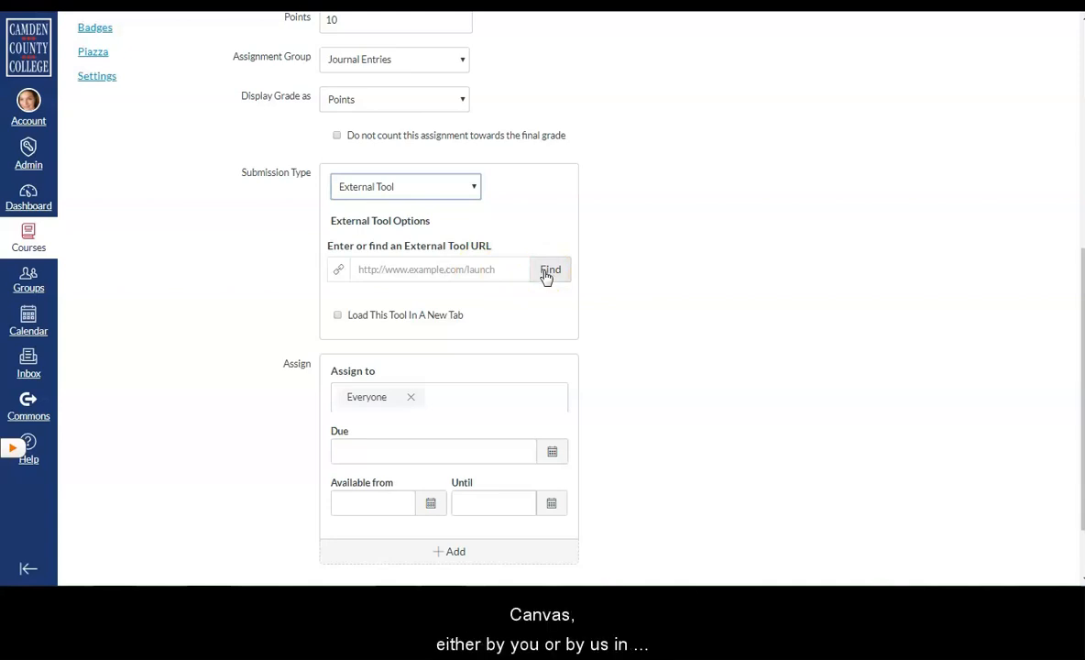
left_click(548, 272)
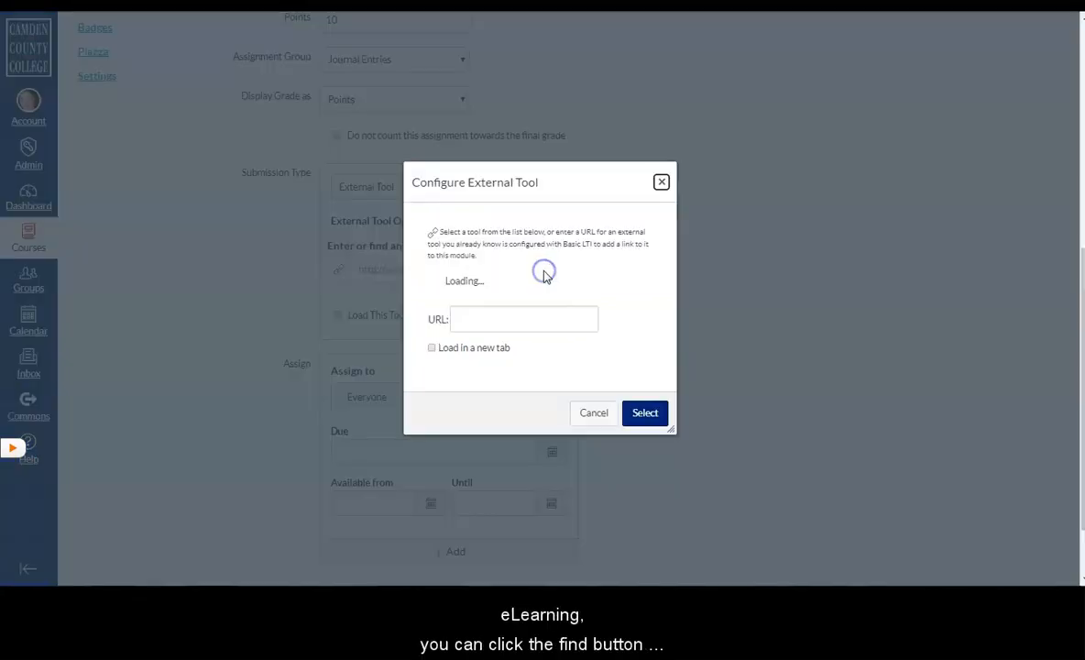
left_click_drag(631, 284, 634, 338)
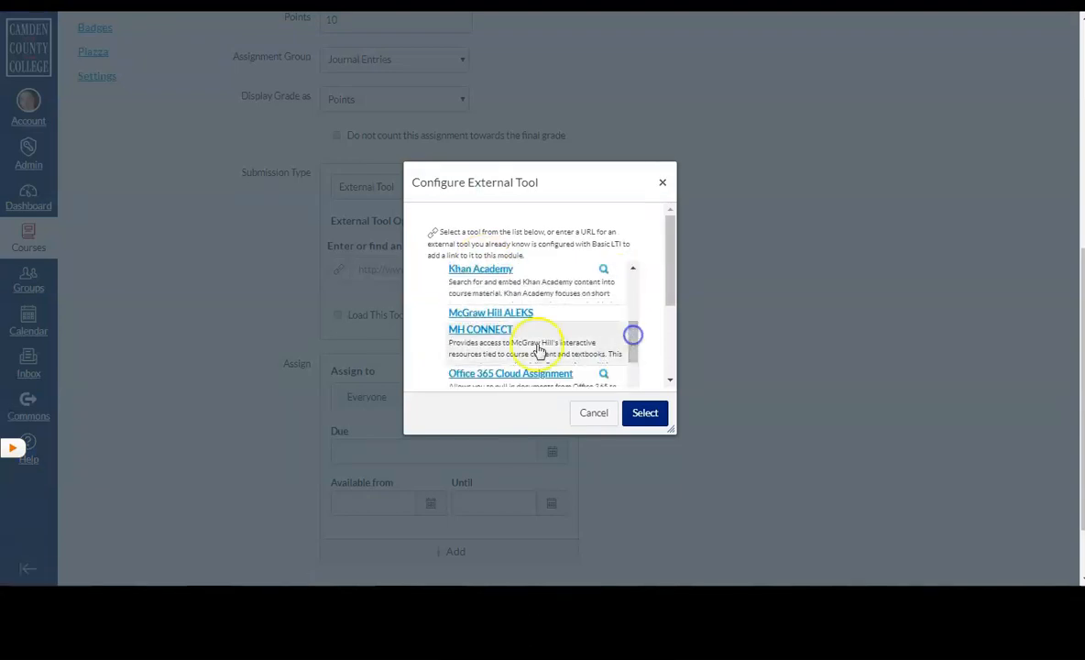
left_click(479, 332)
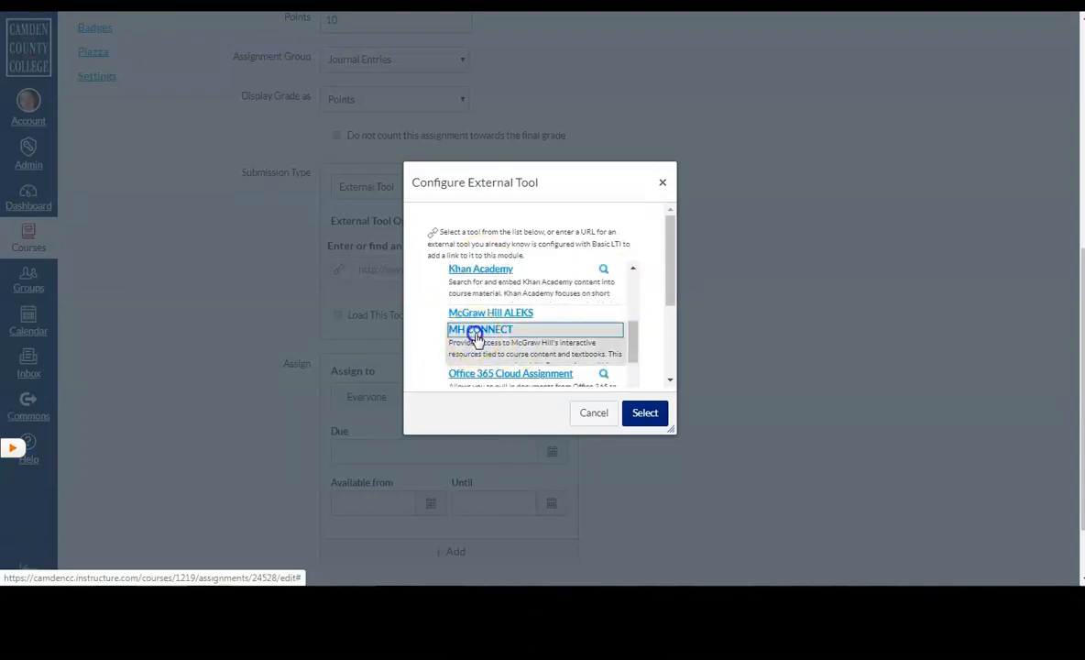
left_click(627, 414)
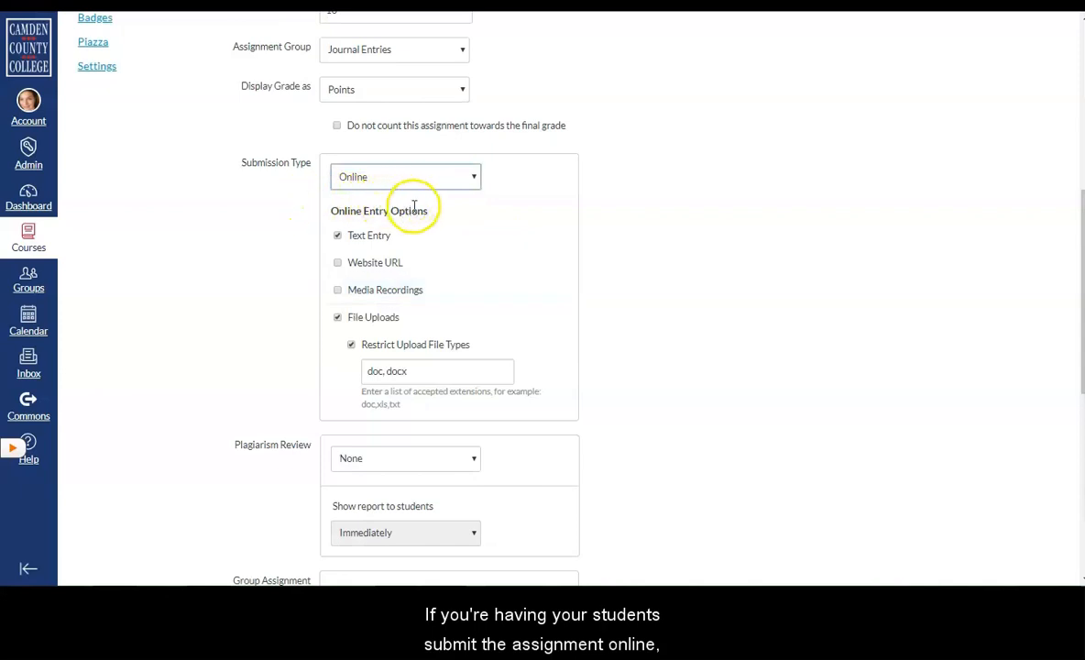
Step: Select Unicheck (Camden County College Canvas) as the plagiarism review tool for the assignment
scroll(456, 253, "down", 3)
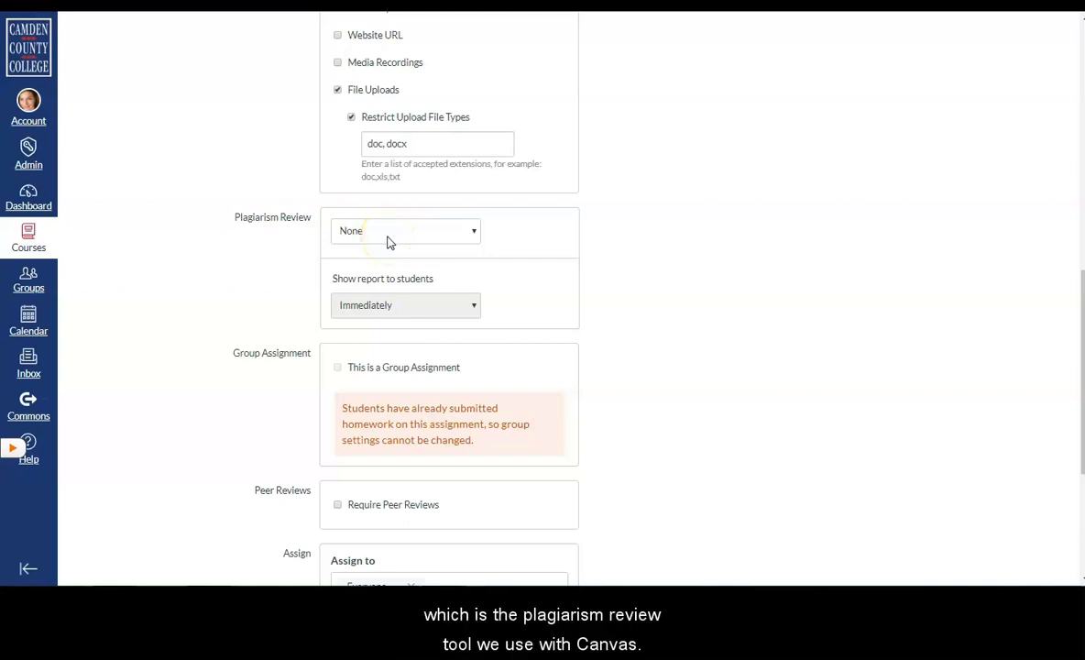
left_click(387, 237)
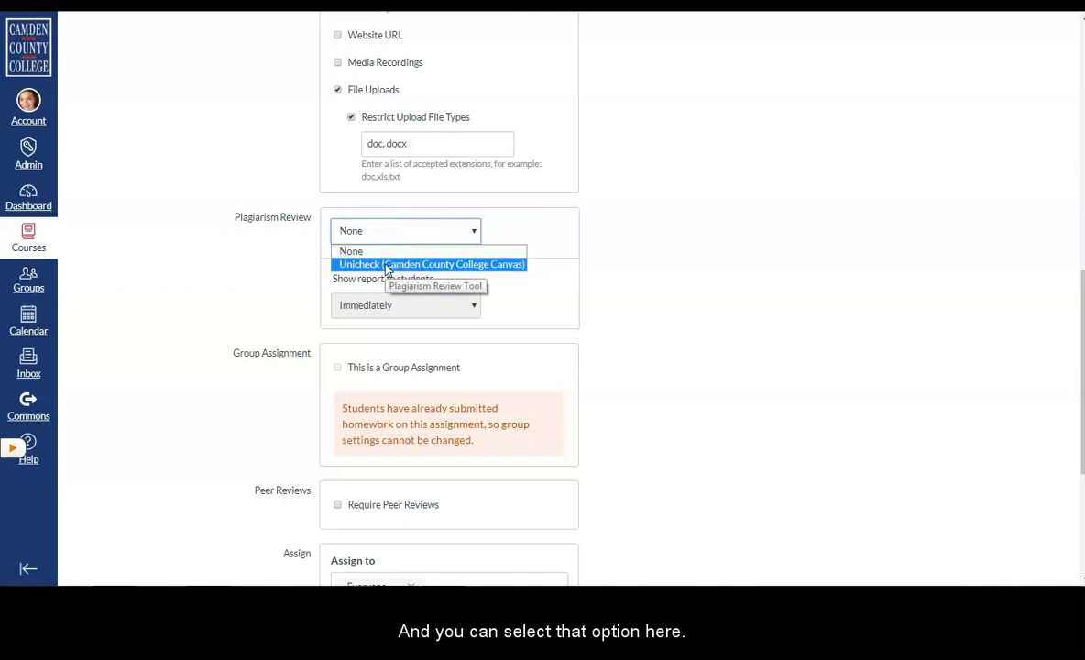
left_click(392, 265)
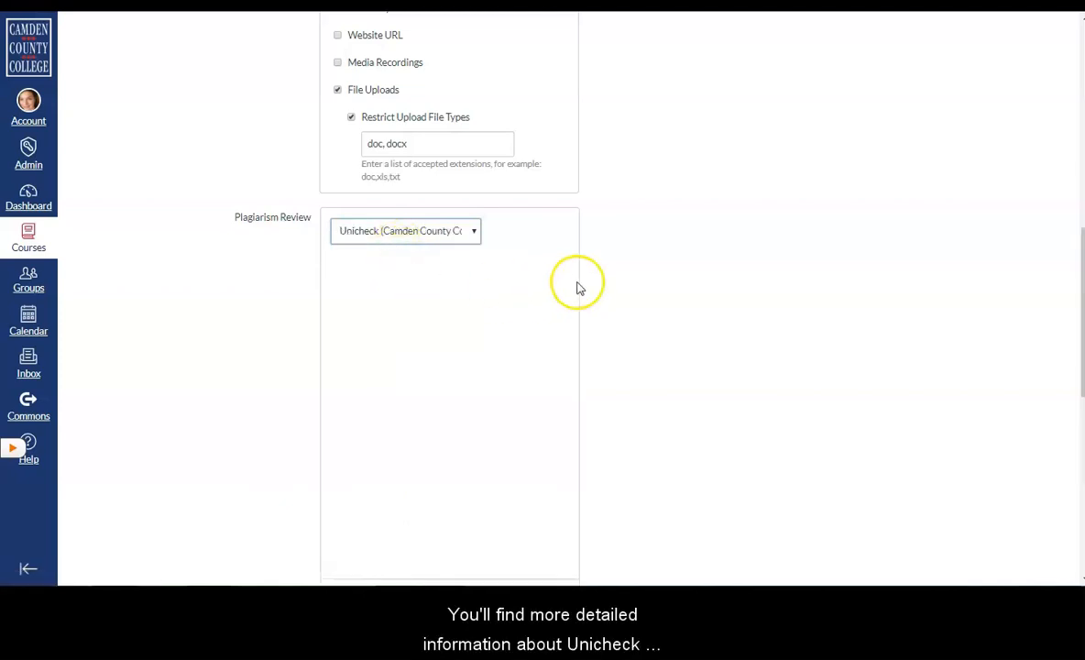
scroll(589, 281, "down", 1)
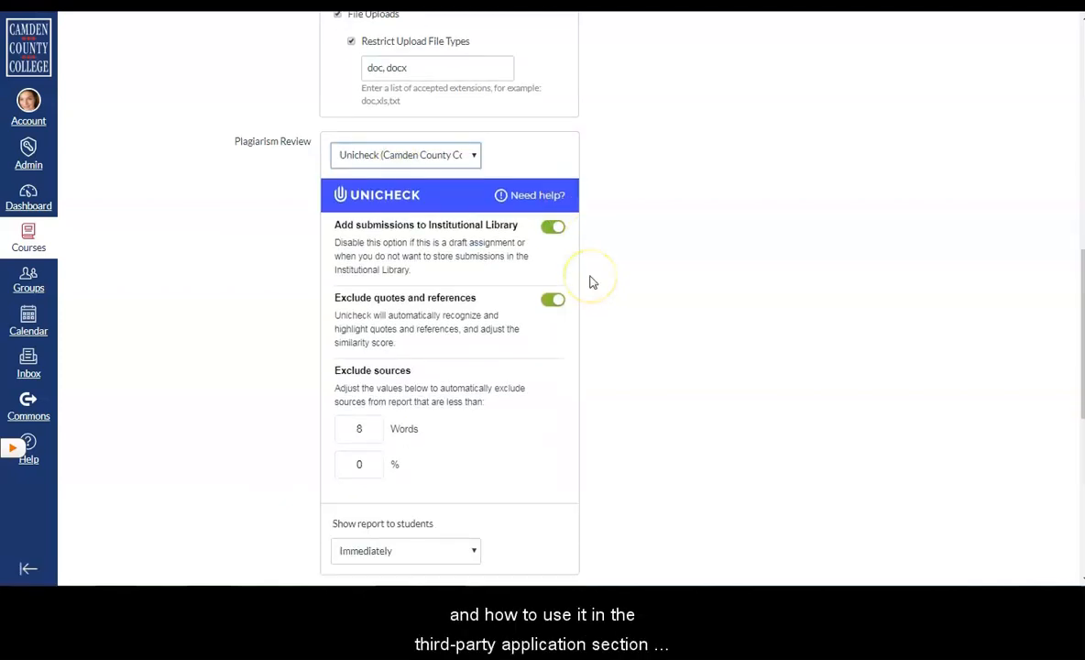
scroll(591, 283, "down", 1)
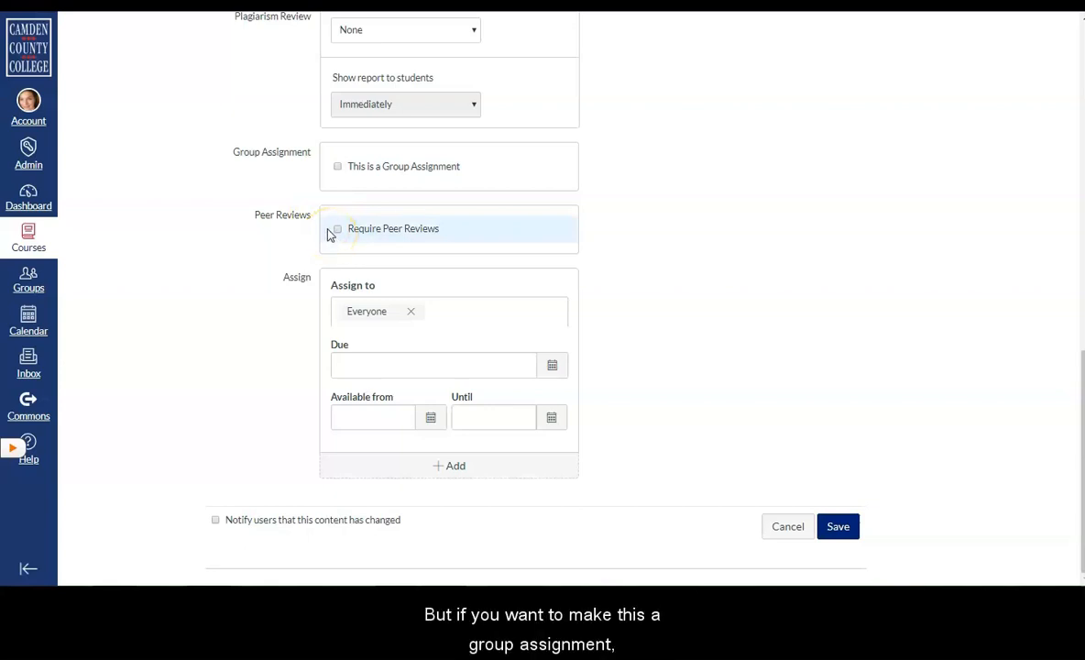
Step: Mark this as a group assignment and require peer reviews
left_click(339, 167)
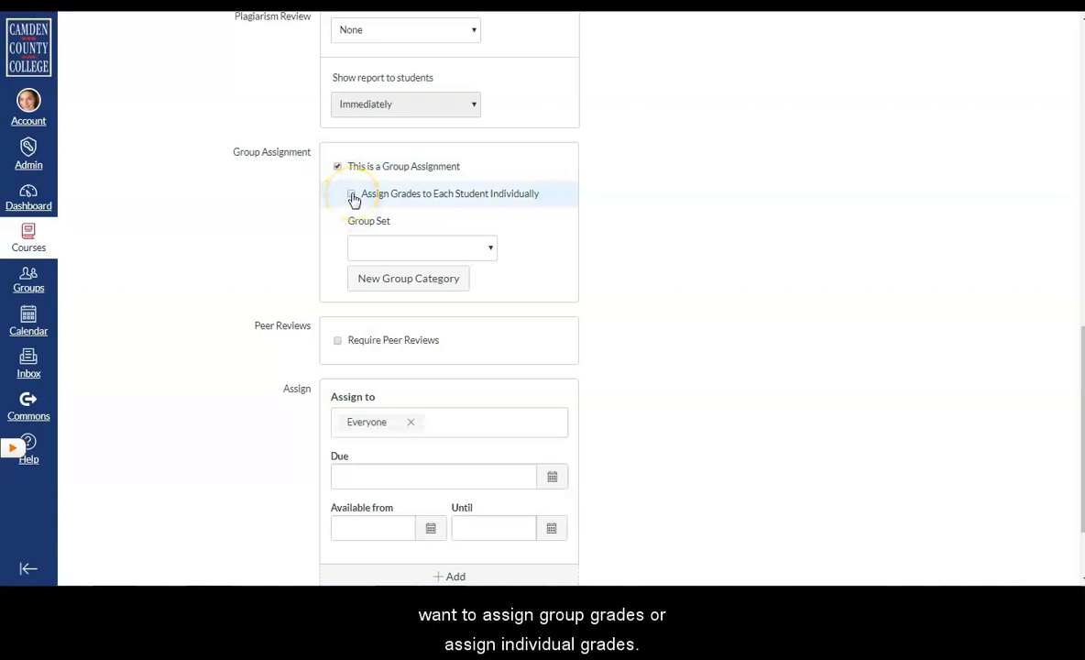
scroll(348, 239, "down", 1)
left_click(337, 265)
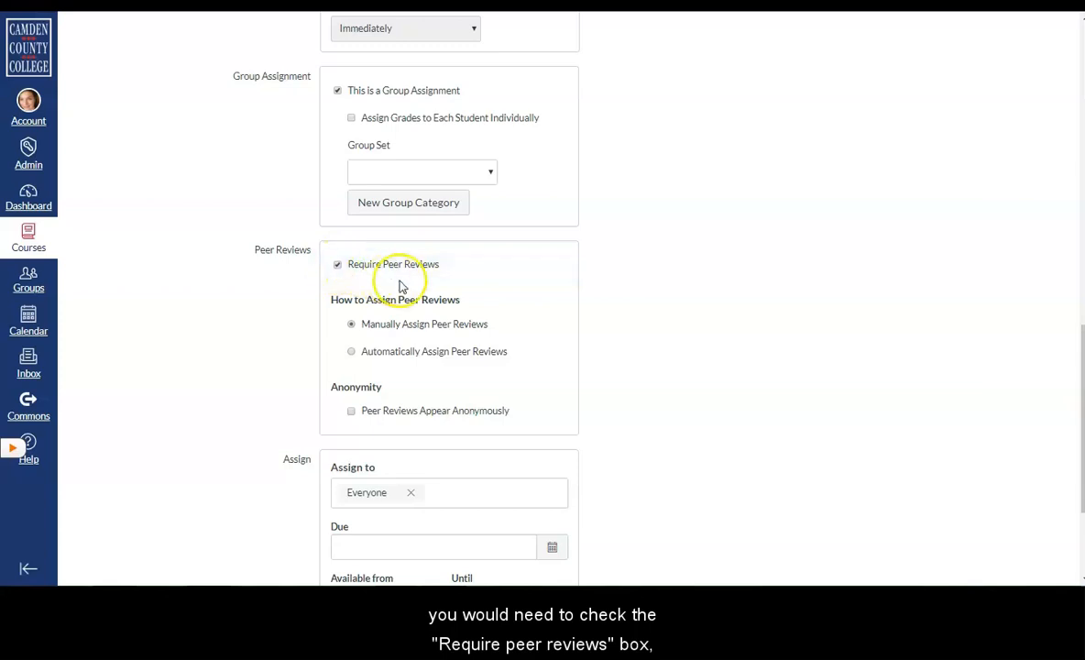
scroll(389, 270, "down", 1)
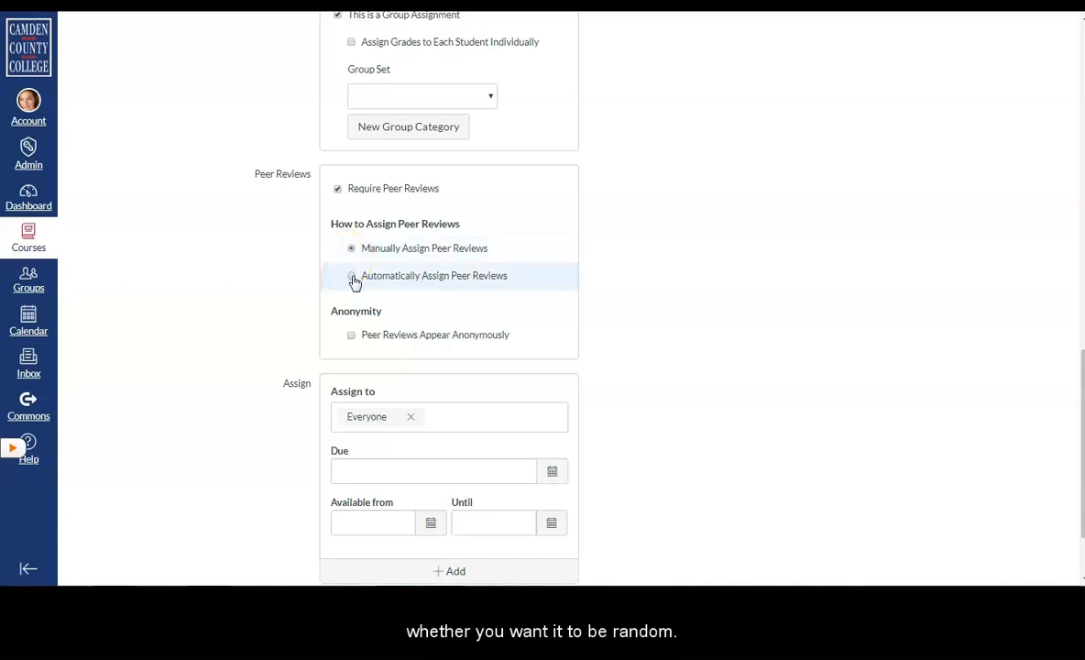
Step: Set the assignment's Available from date to November 15, 2019
scroll(441, 312, "down", 2)
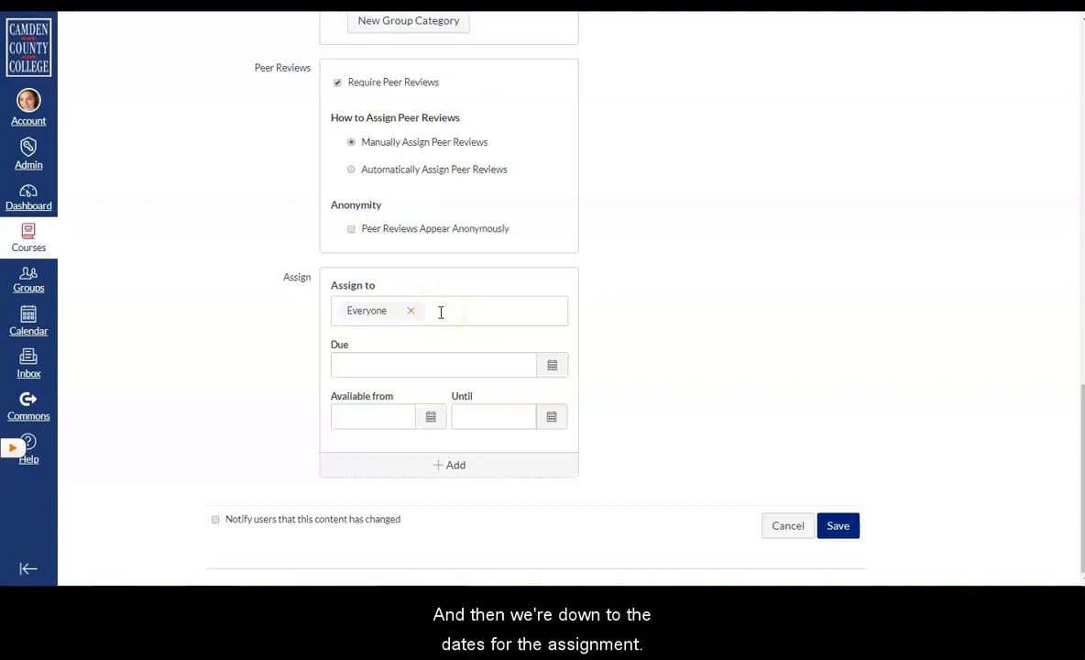
left_click(453, 311)
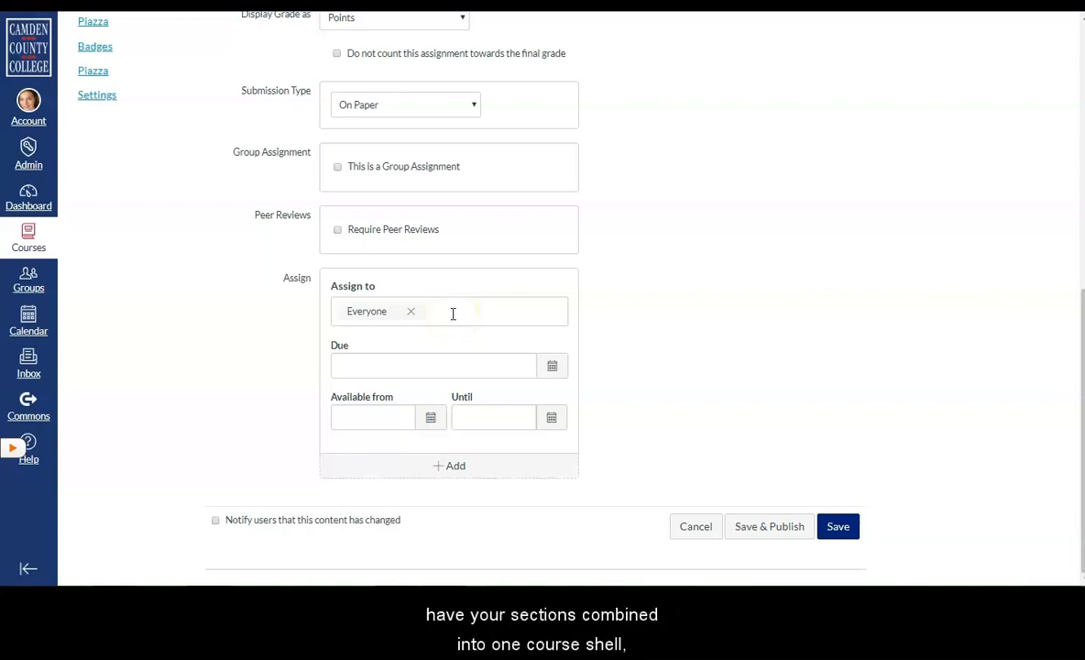
left_click(452, 312)
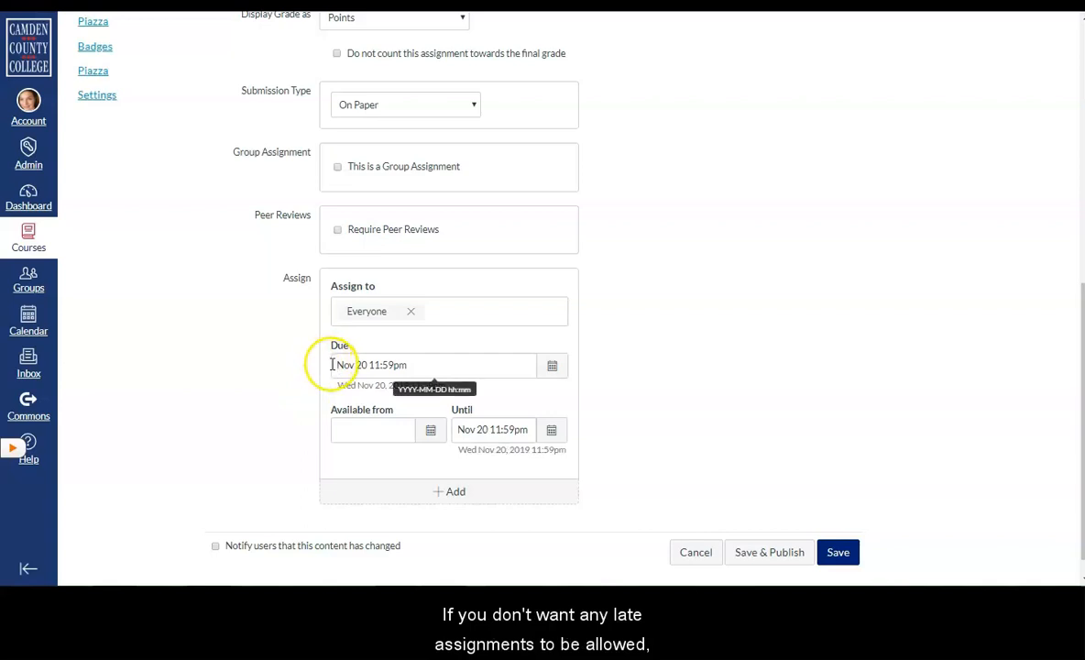
left_click(431, 431)
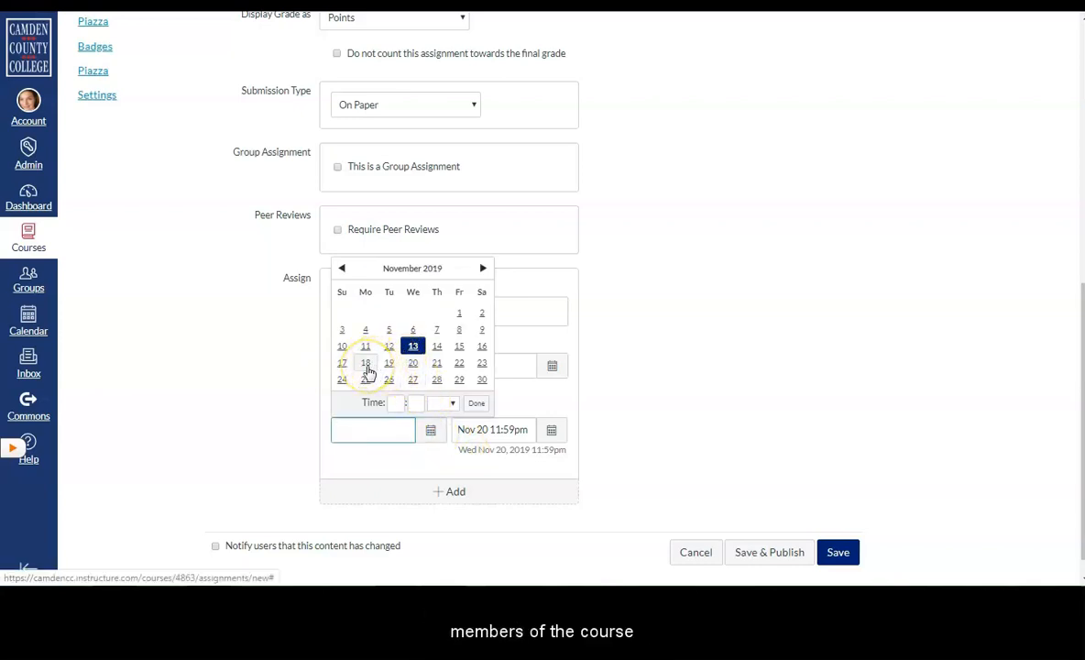
left_click(459, 347)
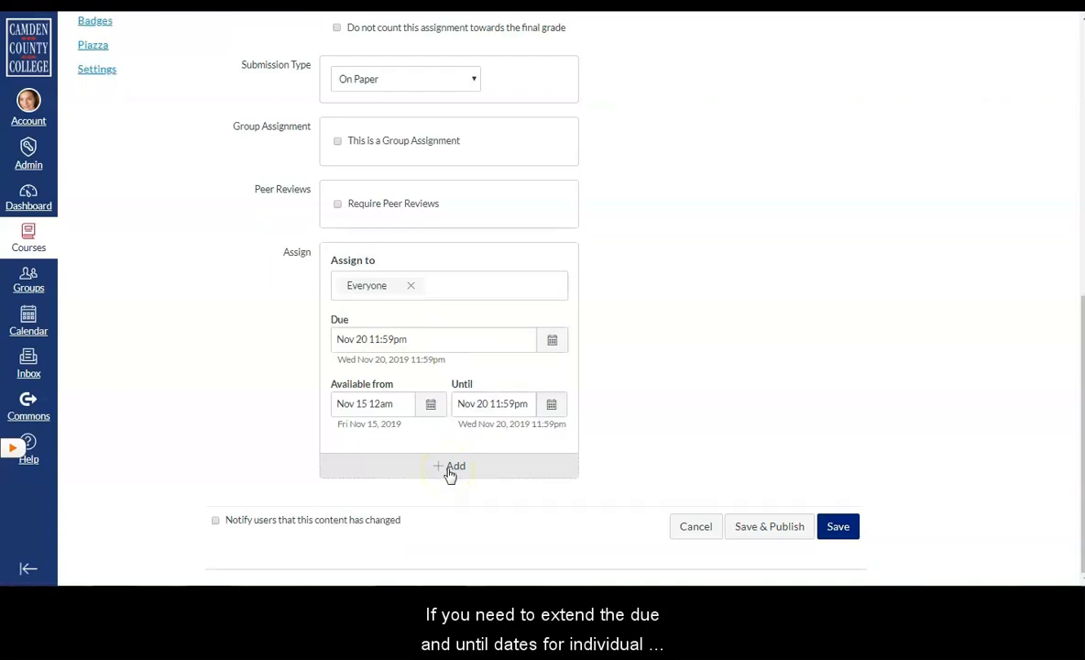
Step: Assign the journal separately to one student with a due date of November 25, 2019, and save and publish the assignment
left_click(448, 469)
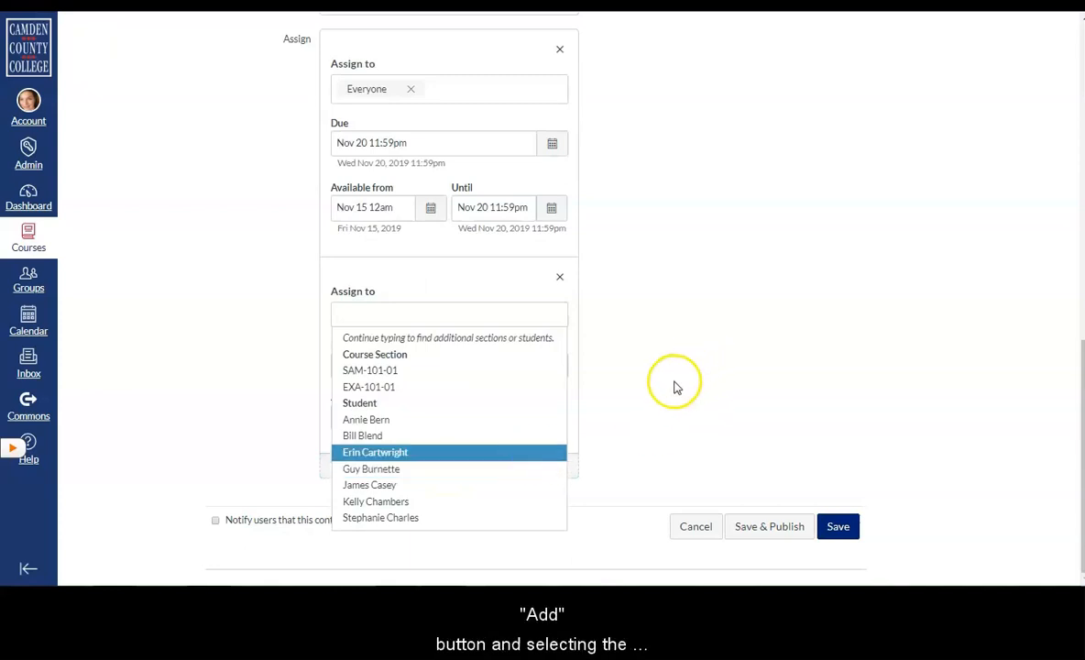
left_click(410, 450)
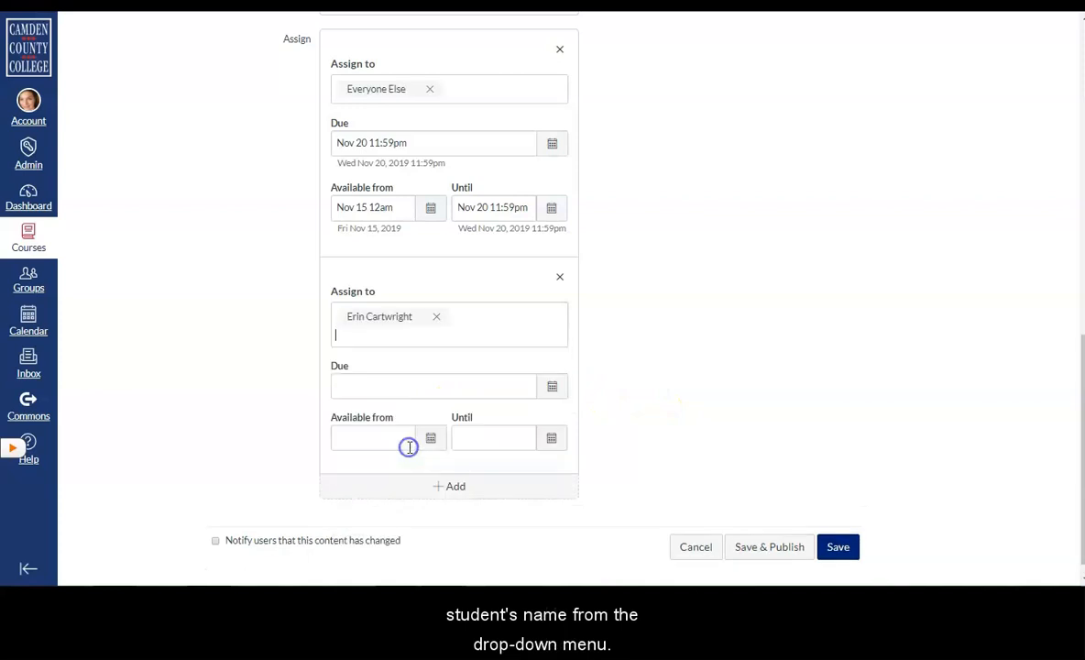
left_click(551, 386)
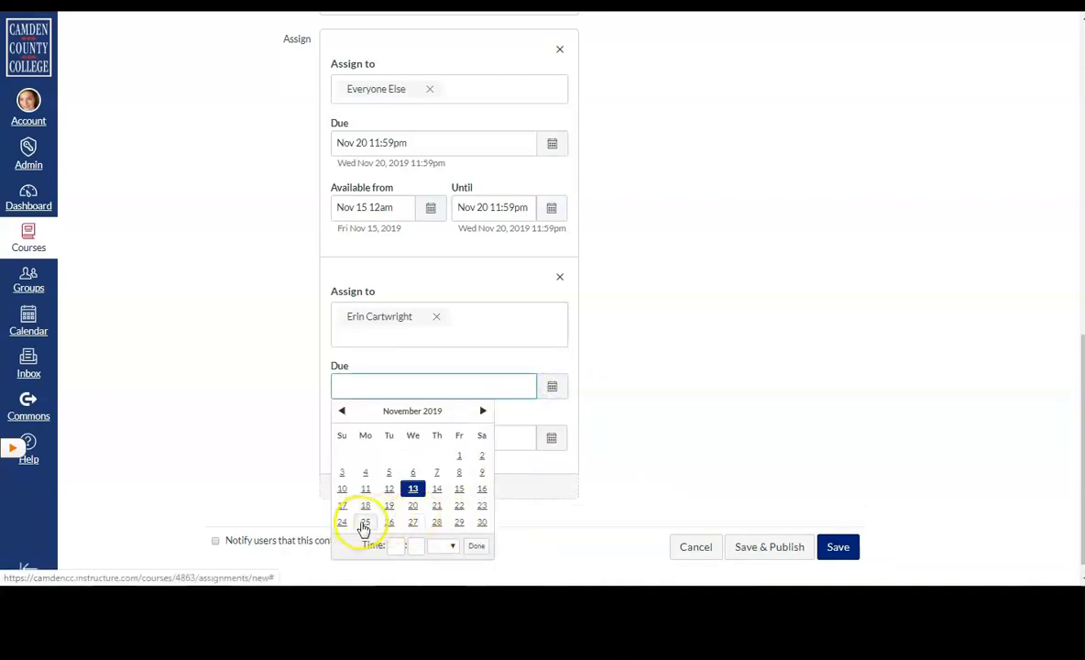
left_click(365, 522)
left_click(476, 546)
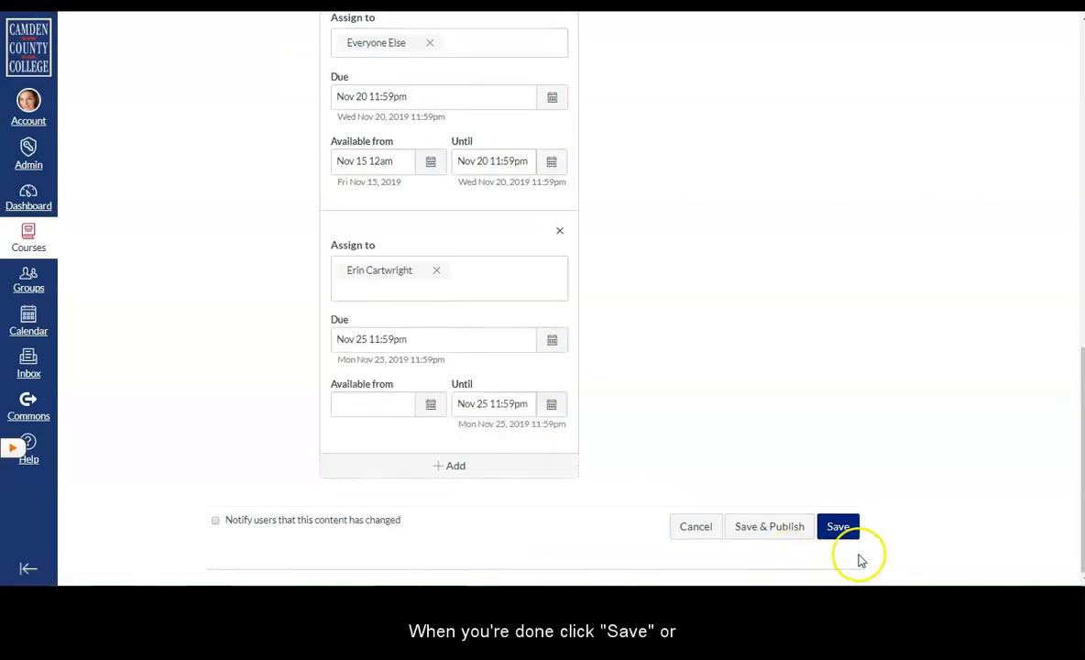
left_click(766, 530)
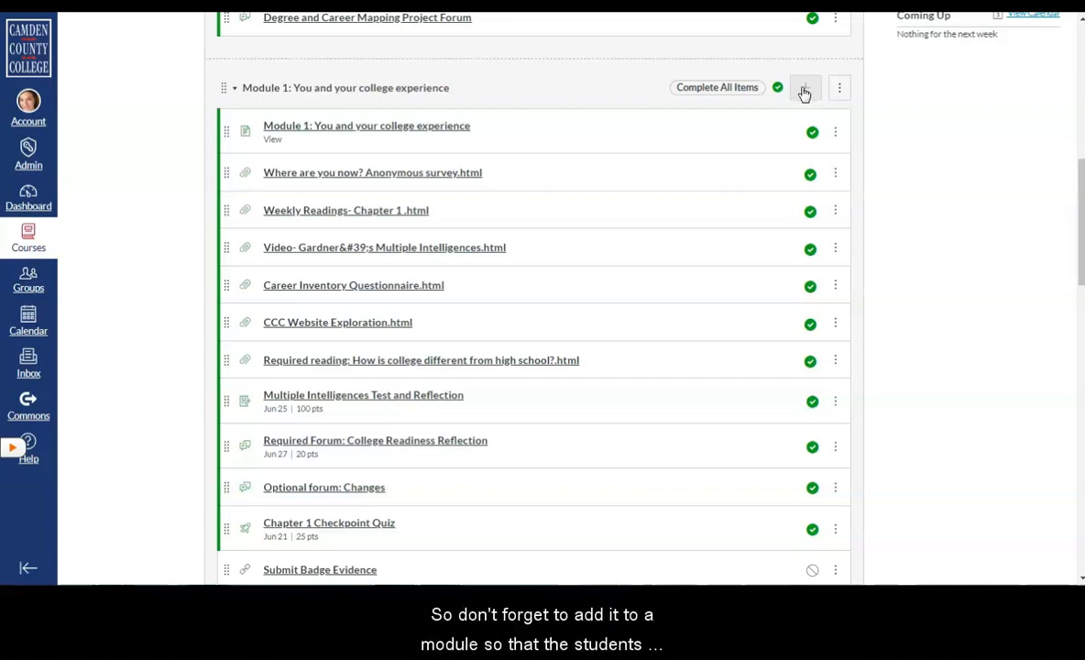
Step: Start adding an item to Module 1: You and your college experience and select the existing assignment to include
left_click(804, 92)
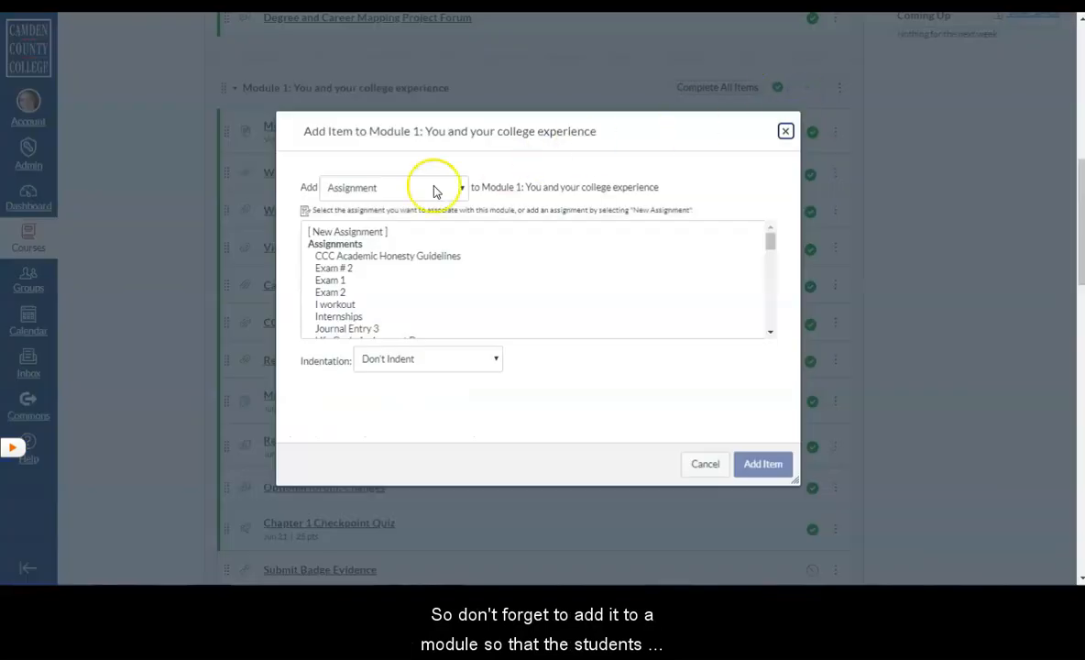
left_click(771, 241)
left_click_drag(772, 240, 770, 286)
left_click(386, 236)
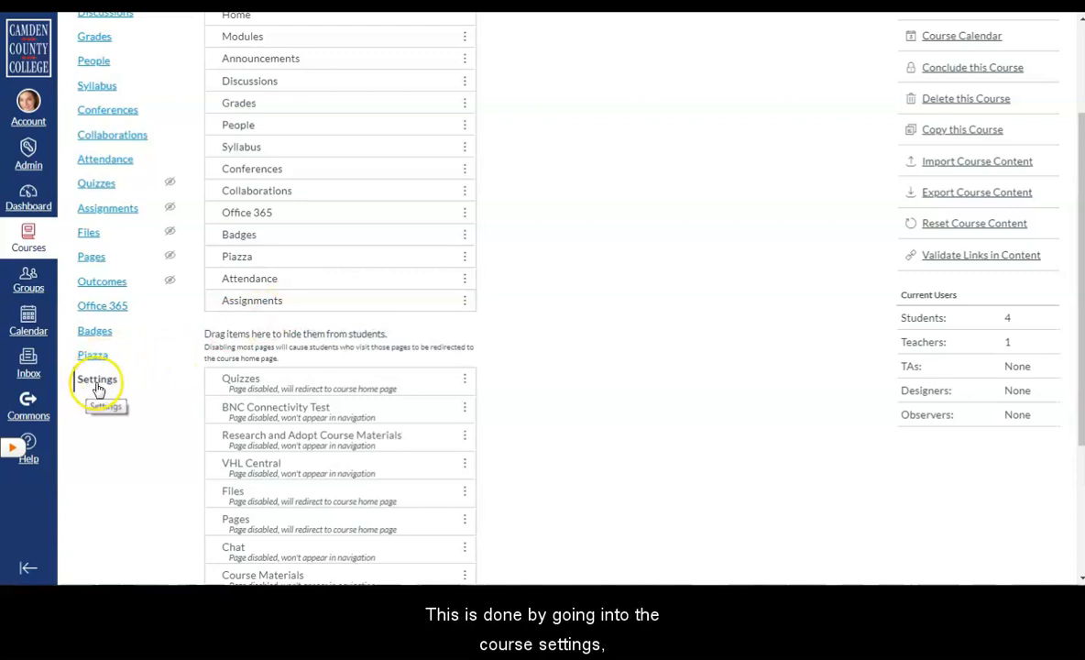
Step: Try to move Assignments into the items hidden from students in the course navigation settings
scroll(502, 392, "up", 2)
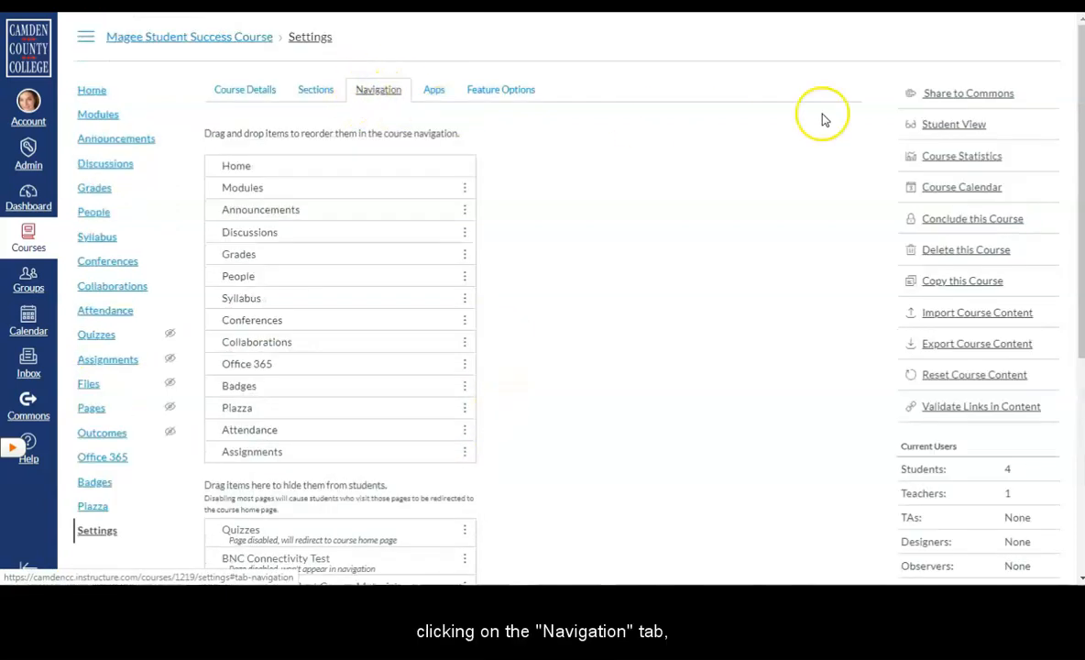
left_click_drag(1075, 140, 1058, 256)
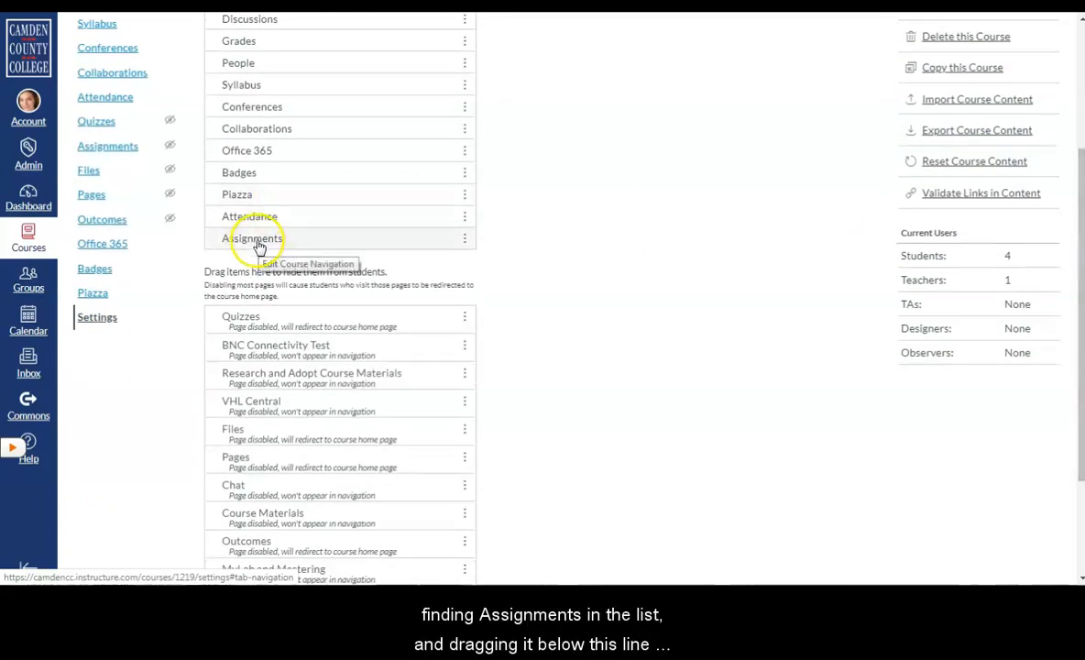
mouse_move(239, 240)
left_mouse_down()
mouse_move(234, 283)
mouse_move(241, 229)
left_mouse_up()
scroll(613, 260, "down", 2)
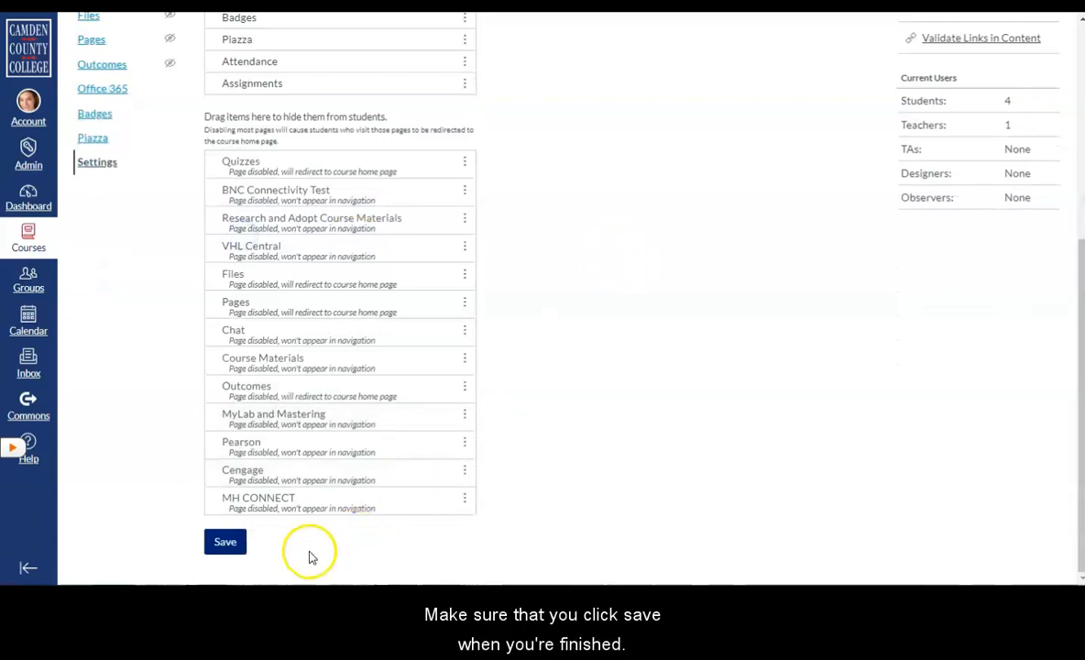
left_click_drag(1081, 318, 1081, 114)
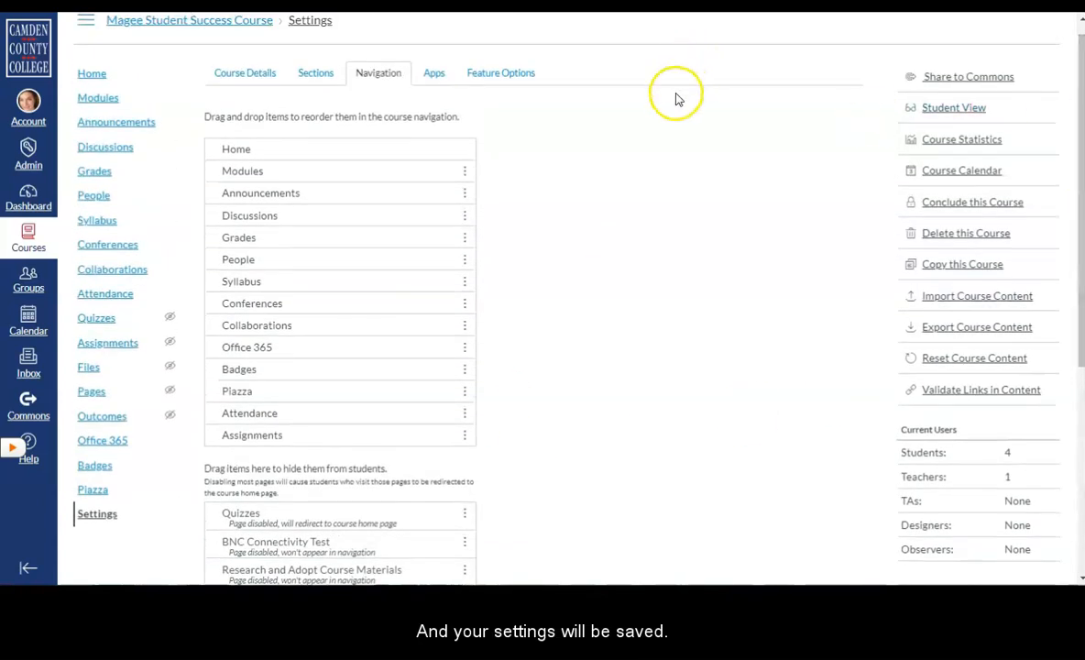